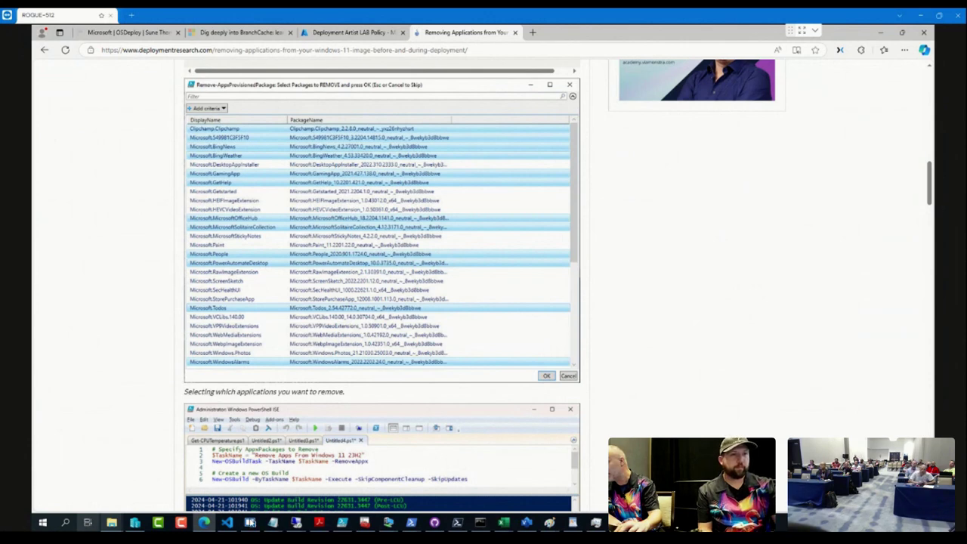
# - Switch to Remote Desktop Manager, open the CM01 session under Demo OSD Lab Servers, and launch the Patch My PC Publishing Service settings
pyautogui.click(250, 522)
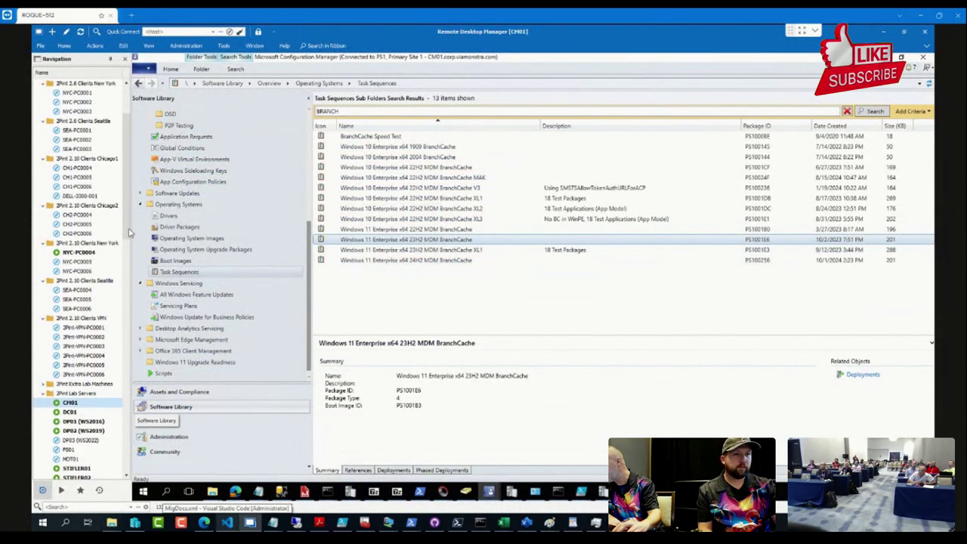
pyautogui.moveTo(127, 227); pyautogui.dragTo(127, 331)
pyautogui.click(70, 469)
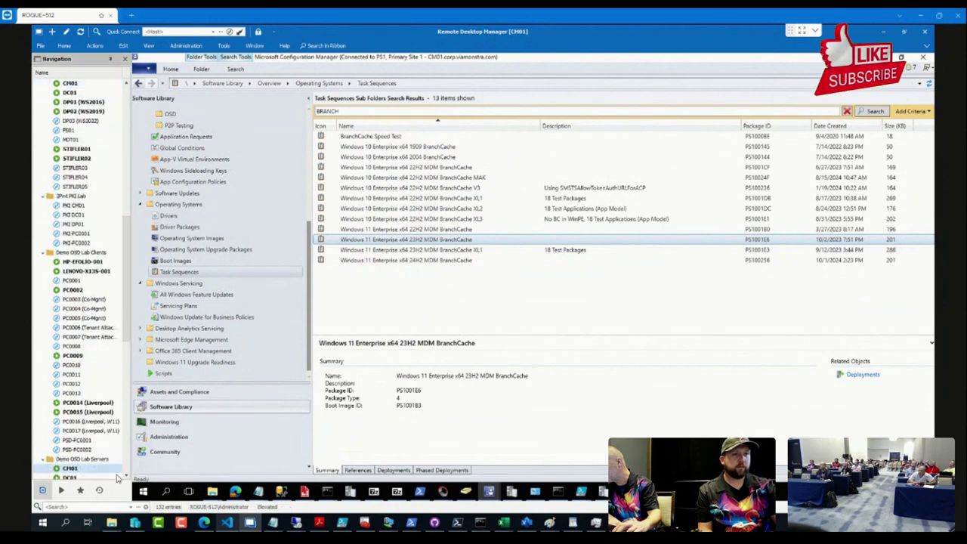
pyautogui.click(143, 492)
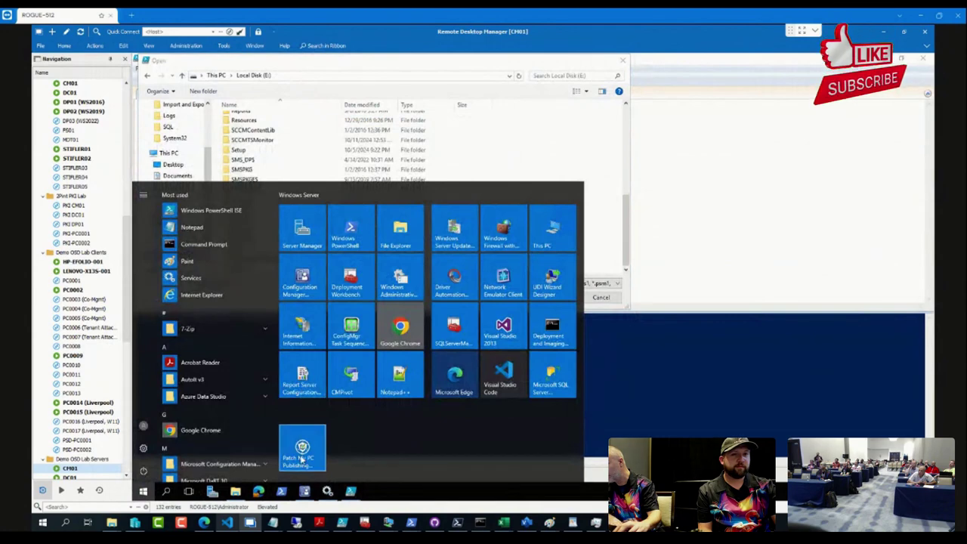
pyautogui.press('Escape')
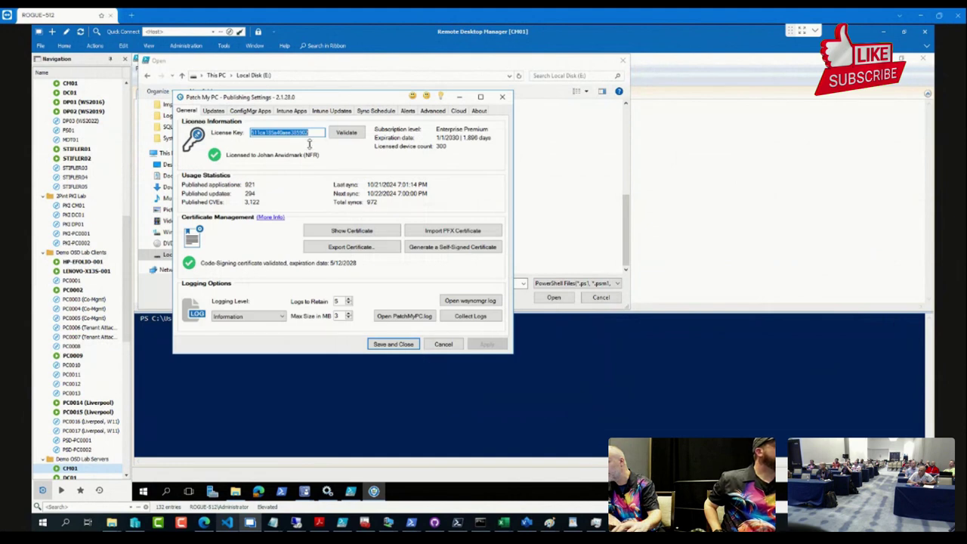
# - Examine the product lists for Intune apps and Intune updates, and dismiss the publishing settings and the file-open dialog without saving
pyautogui.click(292, 112)
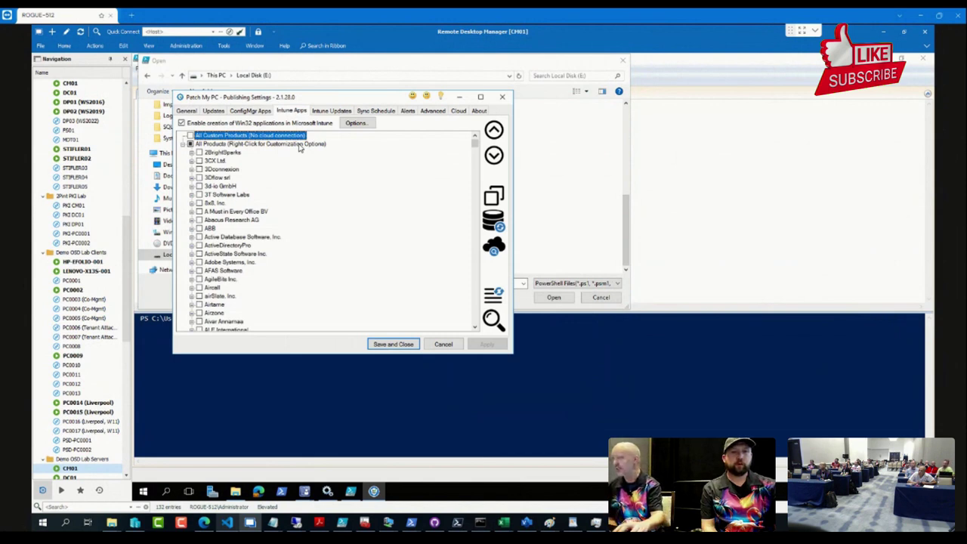
pyautogui.click(333, 112)
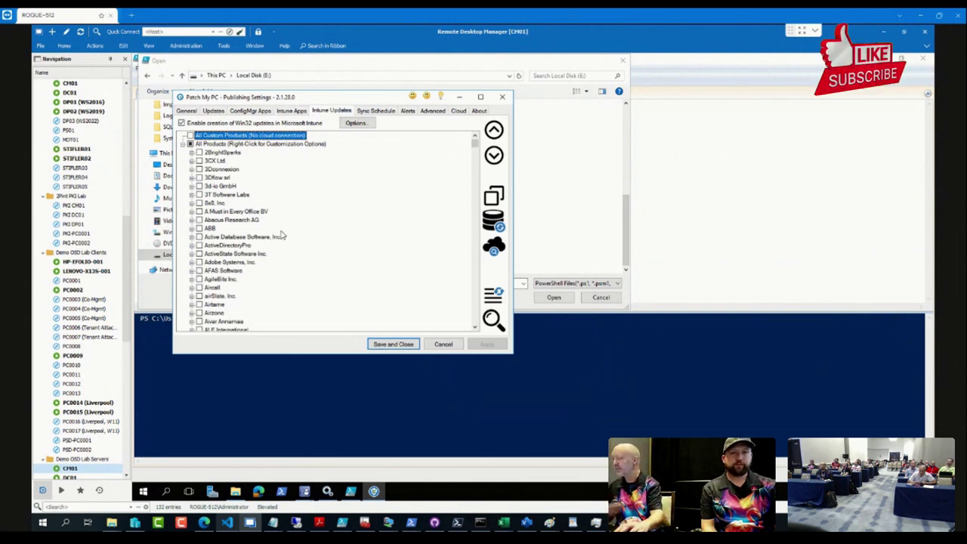
pyautogui.scroll(-3, 276, 241)
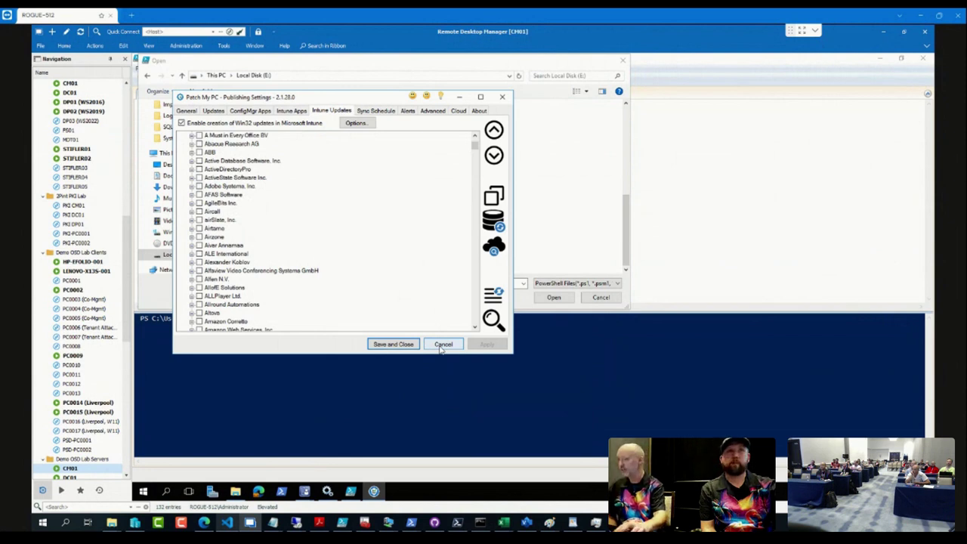
pyautogui.click(443, 344)
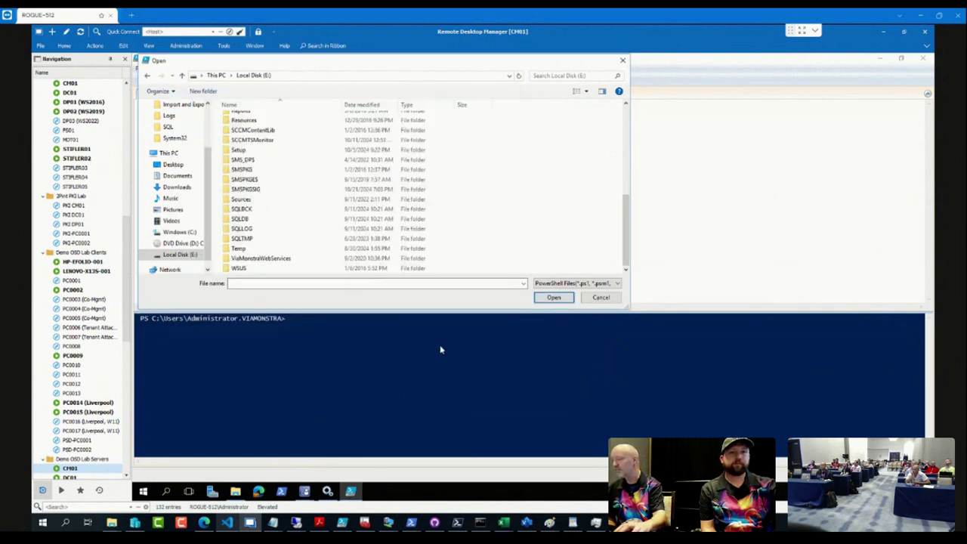
pyautogui.click(605, 298)
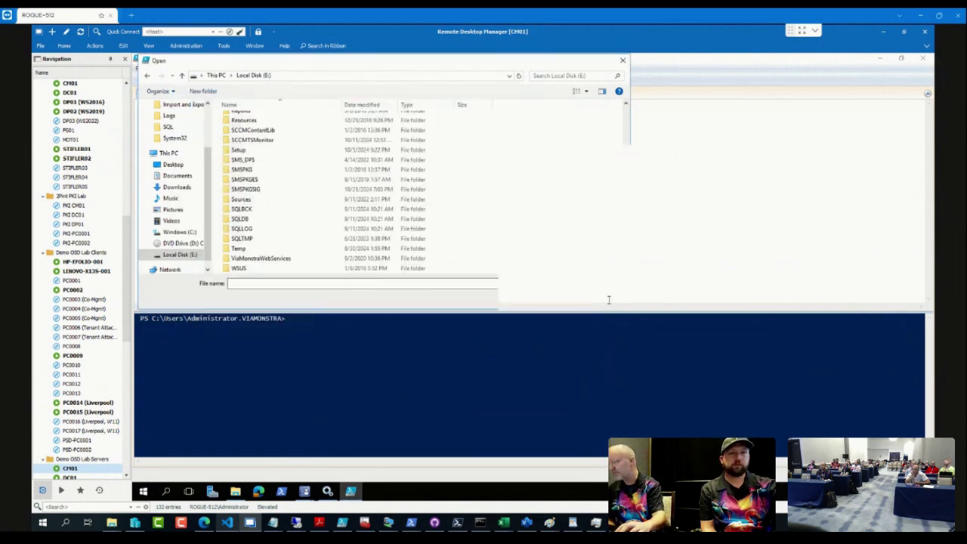
# - Switch to the Edge browser and show the list of Windows apps in the Microsoft Intune admin center
pyautogui.click(204, 523)
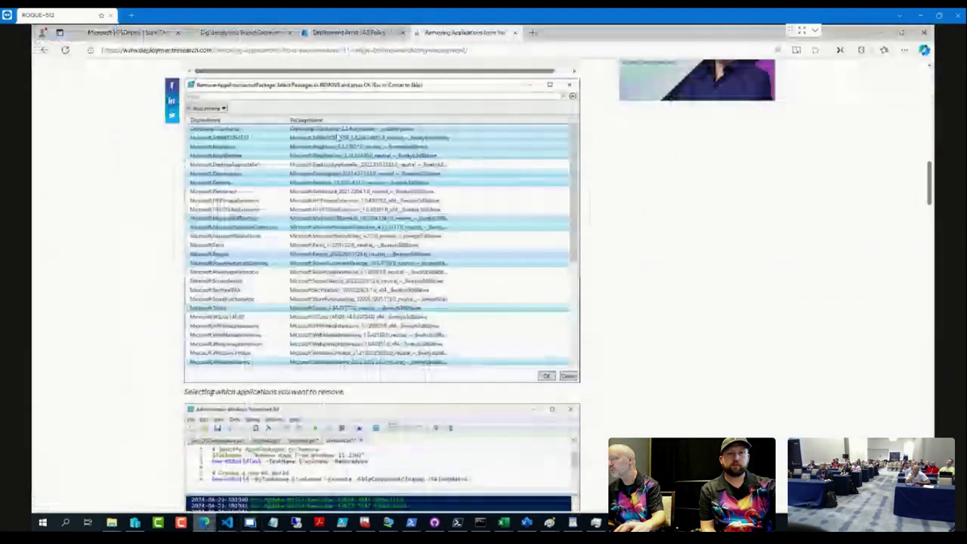
pyautogui.click(350, 33)
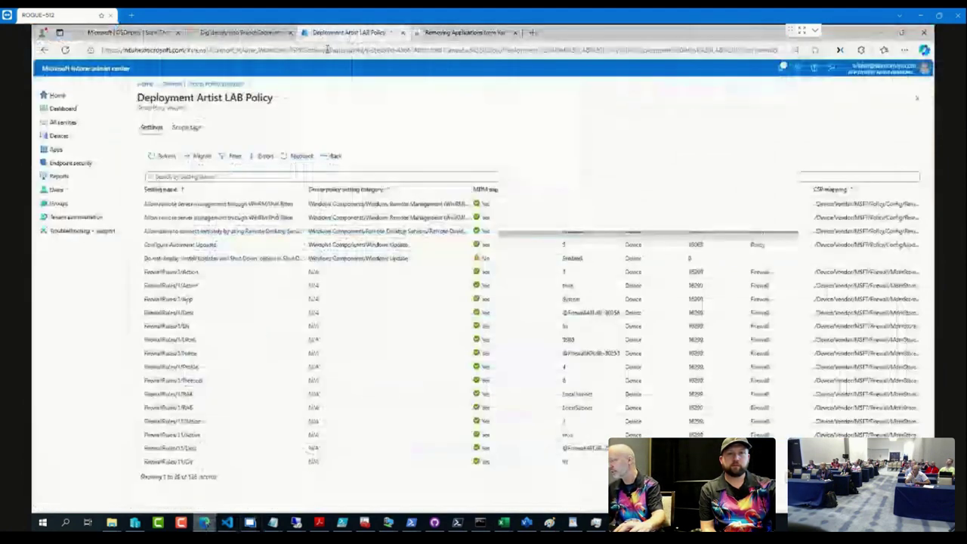
pyautogui.click(327, 50)
pyautogui.press('Return')
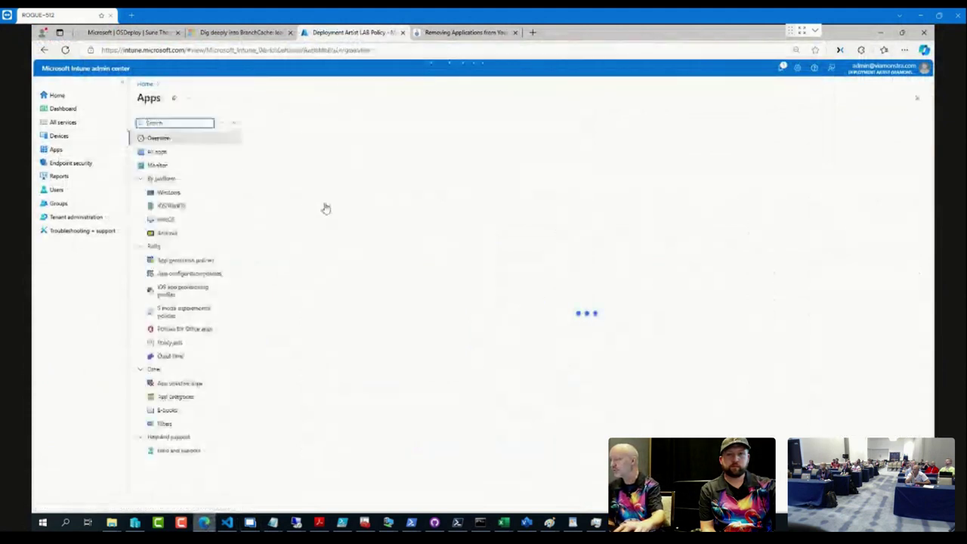
pyautogui.click(168, 192)
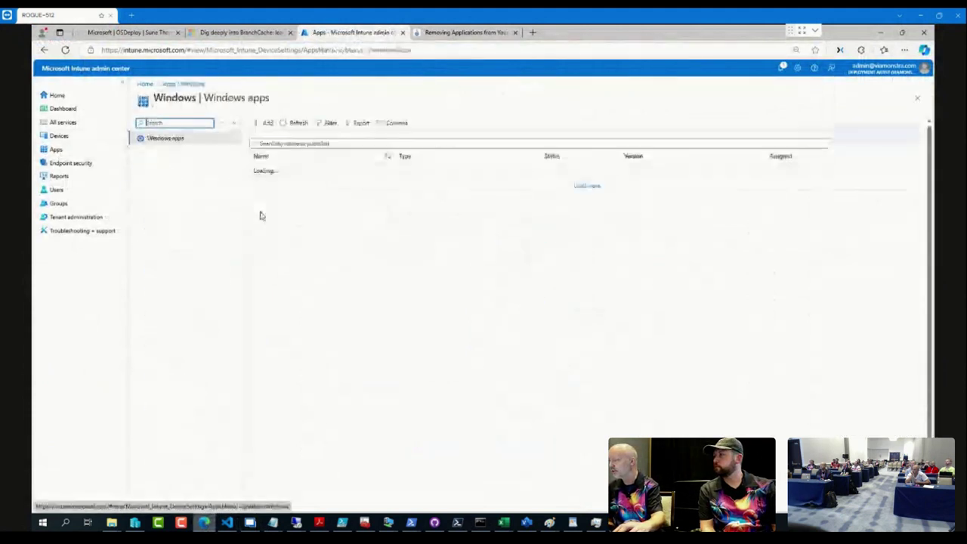
# - Start adding a Windows app with the app type Enterprise App Catalog app
pyautogui.click(266, 122)
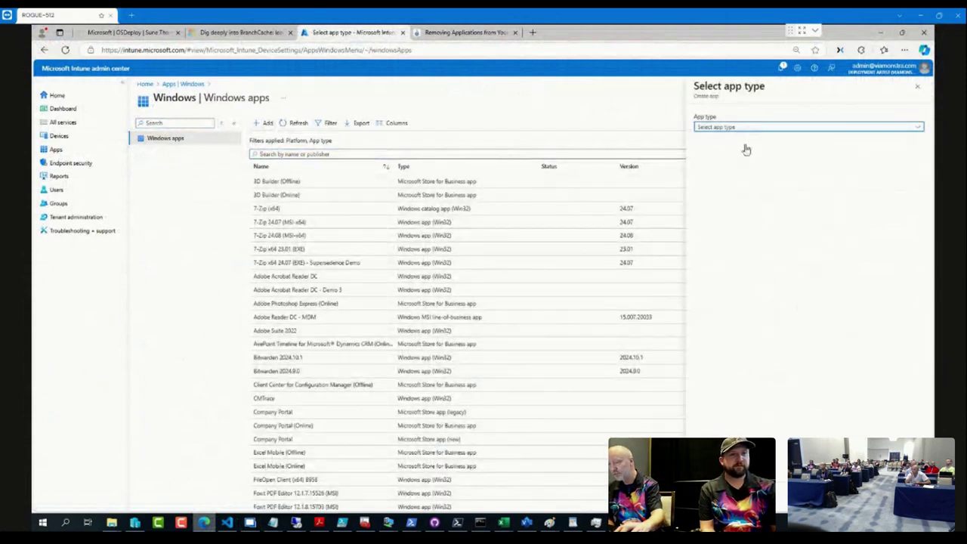
pyautogui.click(746, 127)
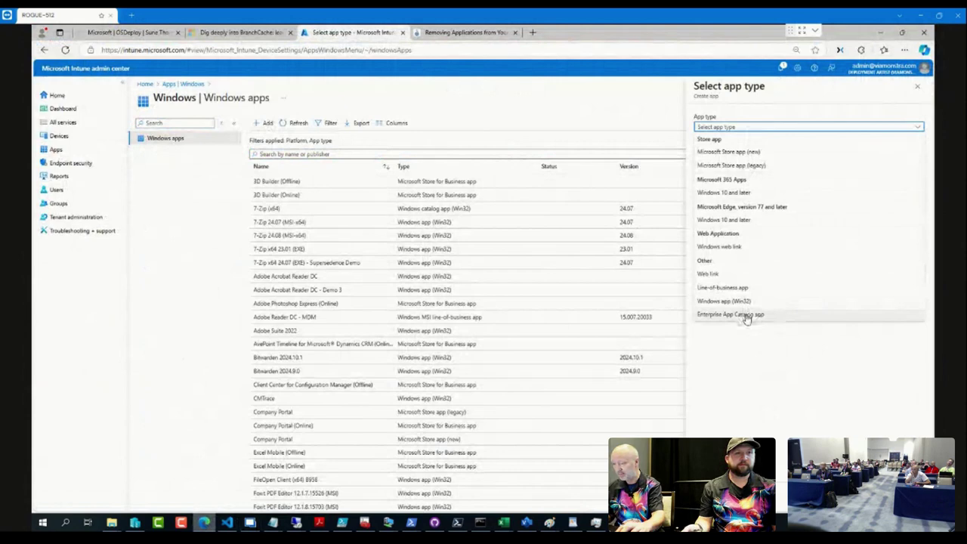
pyautogui.hotkey('ctrl', '1')
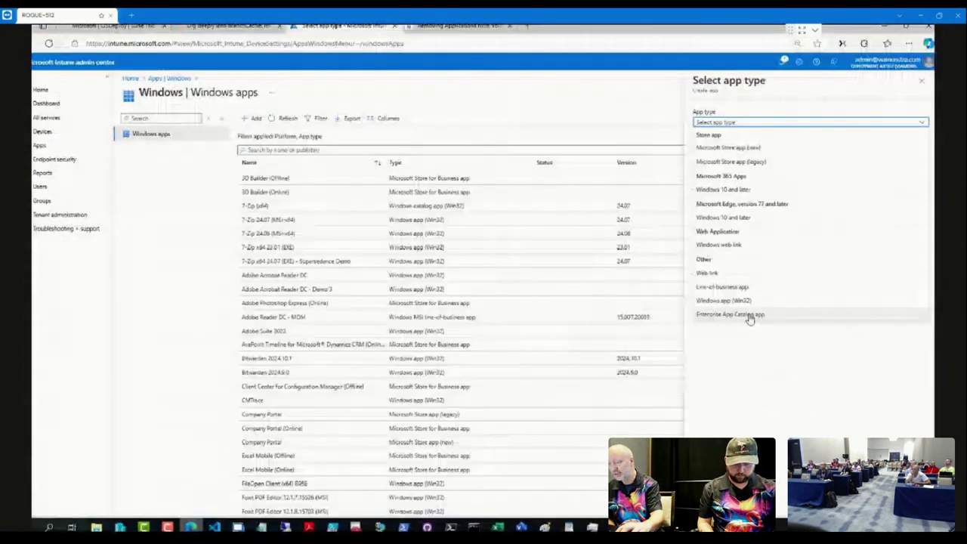
pyautogui.click(749, 316)
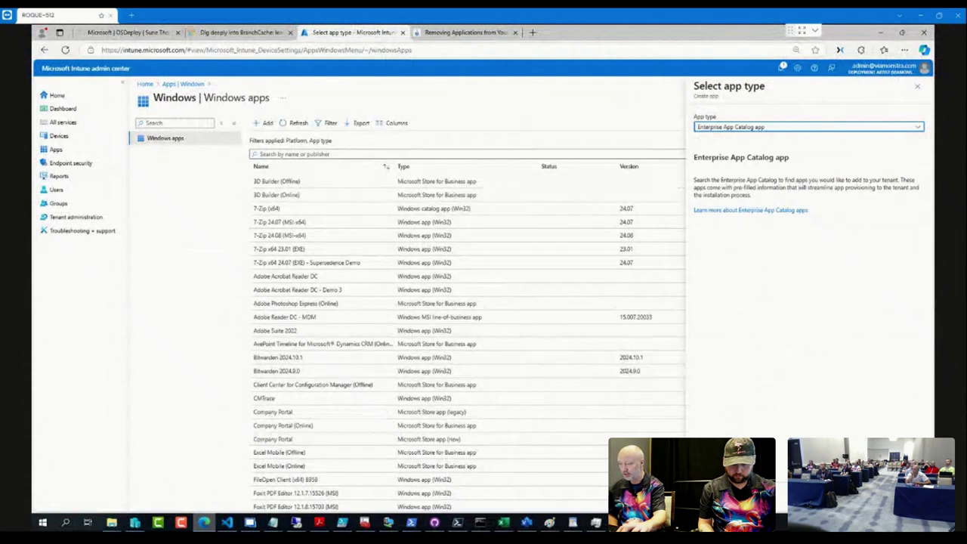
pyautogui.click(710, 499)
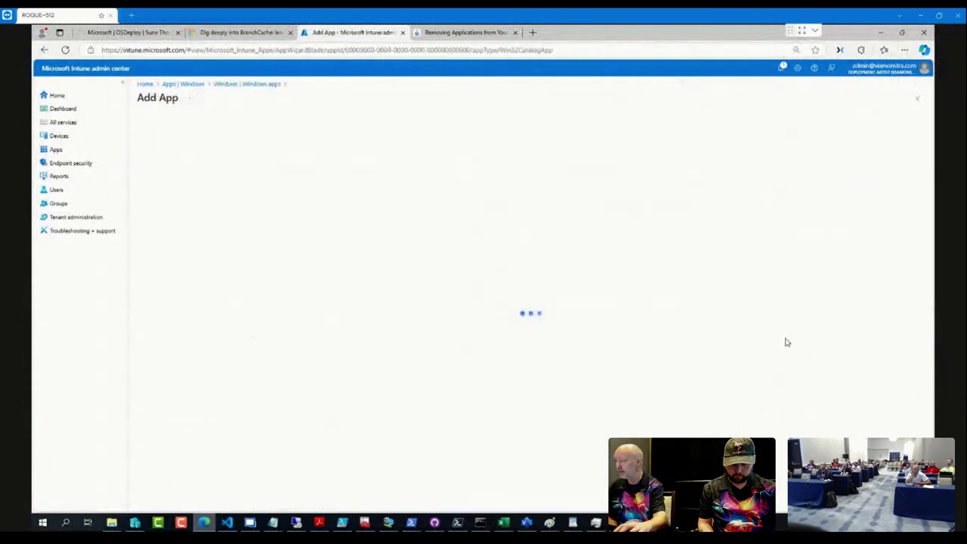
# - Choose 7-Zip from the Enterprise App Catalog, load its app information, and close the Add App wizard without creating the app
pyautogui.click(307, 192)
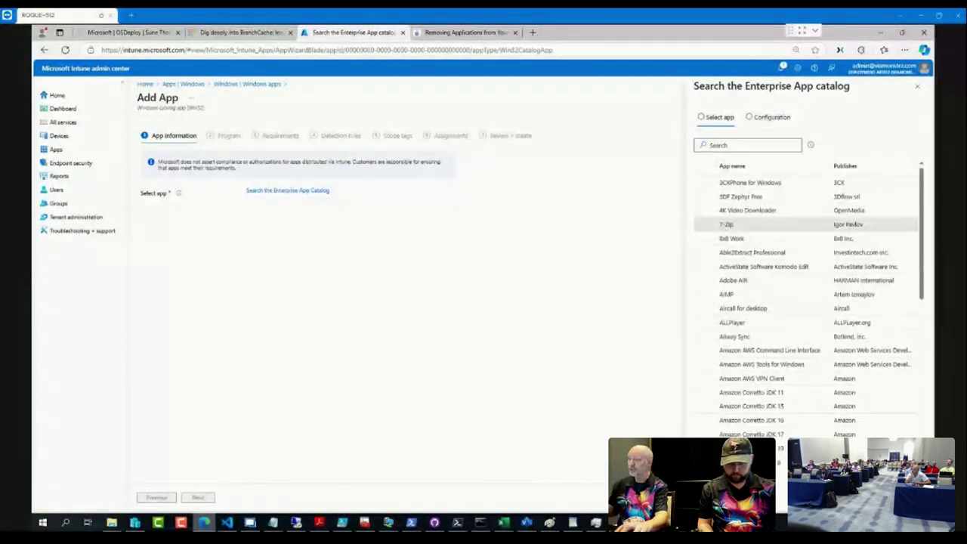
pyautogui.click(726, 224)
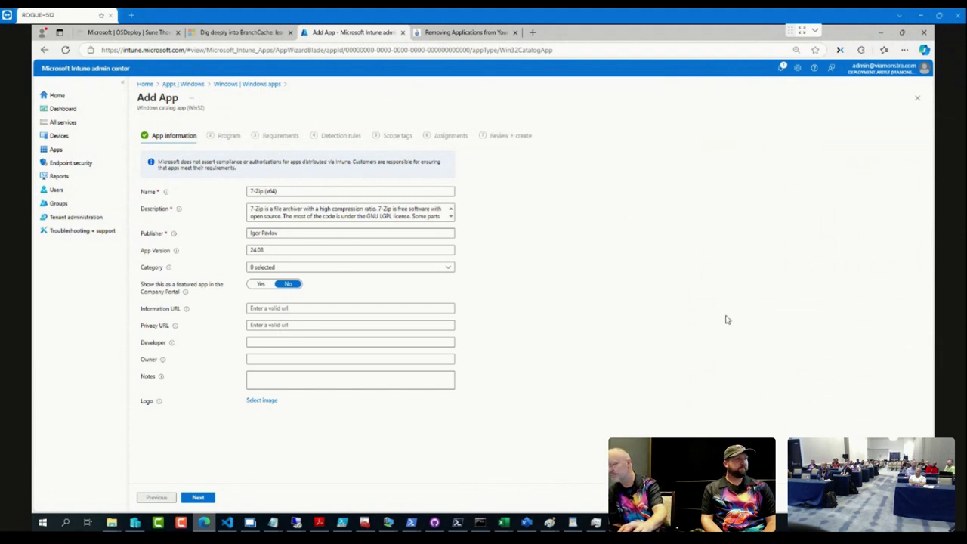
pyautogui.click(919, 99)
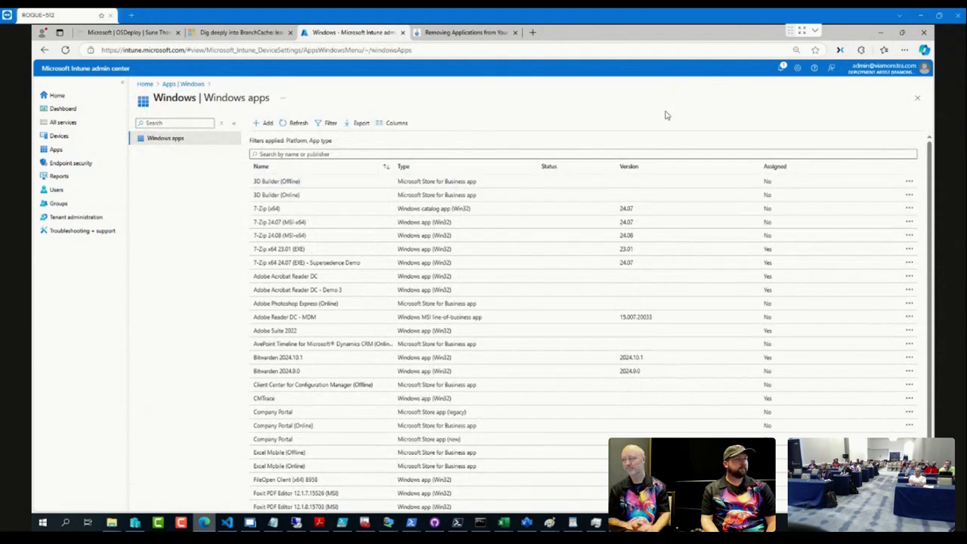
# - Load Google in place of the article about removing applications from a Windows 11 image
pyautogui.click(464, 32)
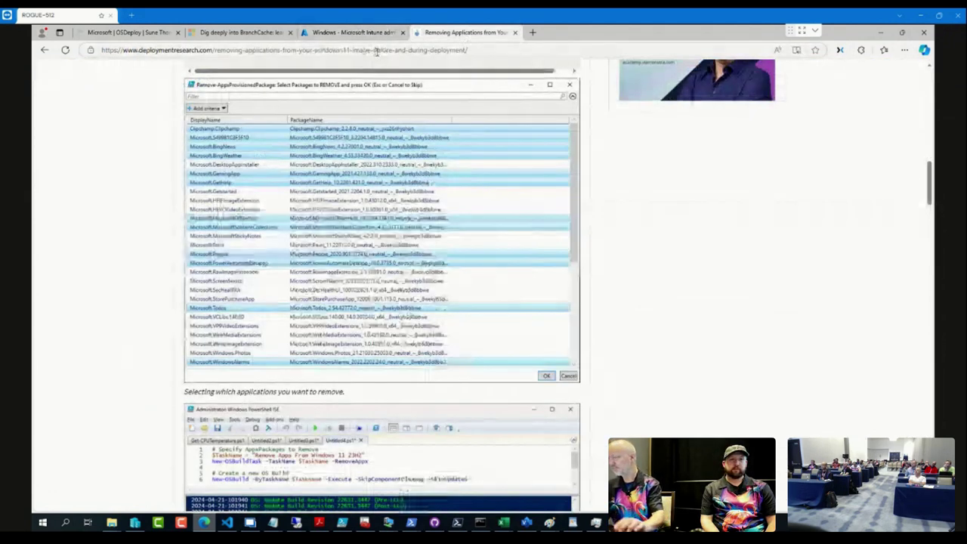
pyautogui.click(376, 50)
pyautogui.write('google')
pyautogui.press('Return')
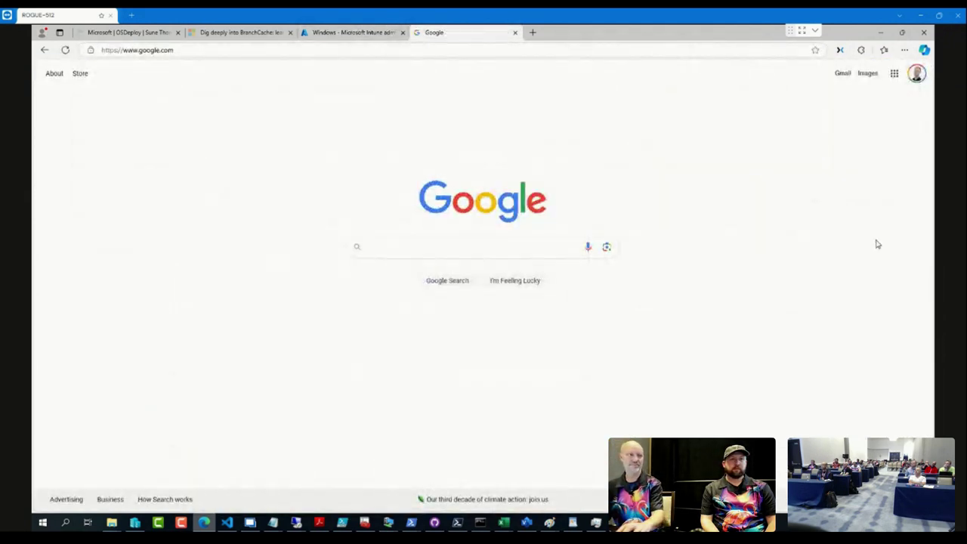
pyautogui.click(489, 245)
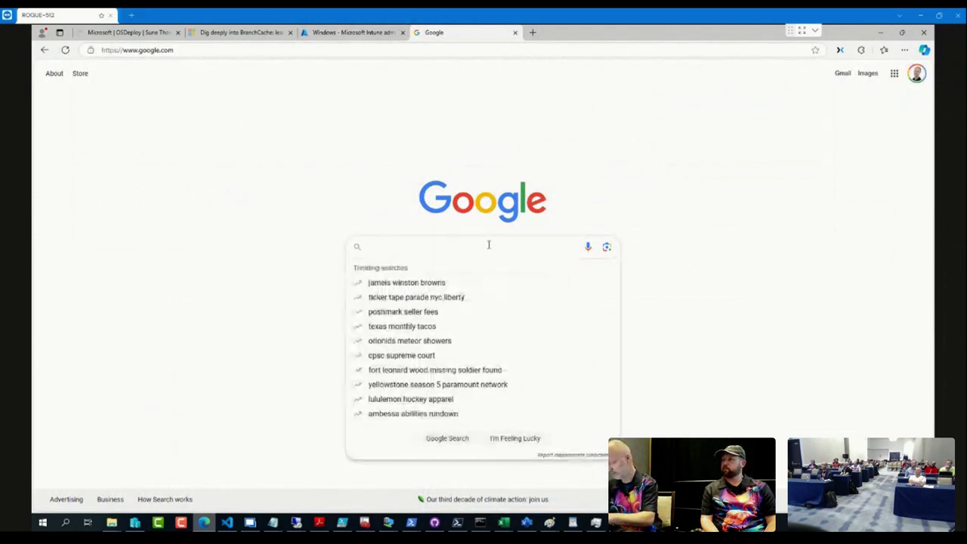
pyautogui.write('a')
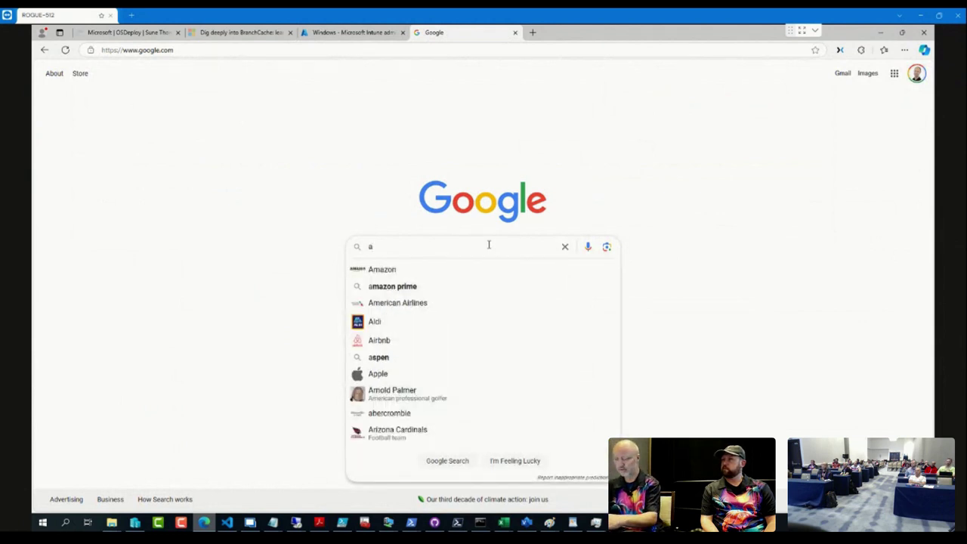
pyautogui.press('BackSpace')
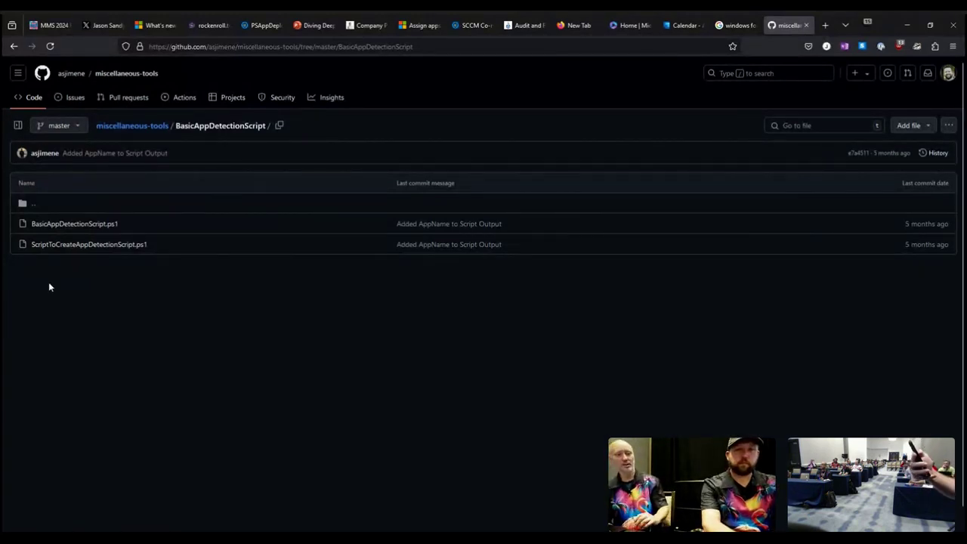
# - Open ScriptToCreateAppDetectionScript.ps1 from the BasicAppDetectionScript folder of the miscellaneous-tools repository on GitHub
pyautogui.hotkey('ctrl', '+')
pyautogui.hotkey('ctrl', '+')
pyautogui.hotkey('ctrl', '+')
pyautogui.hotkey('ctrl', '+')
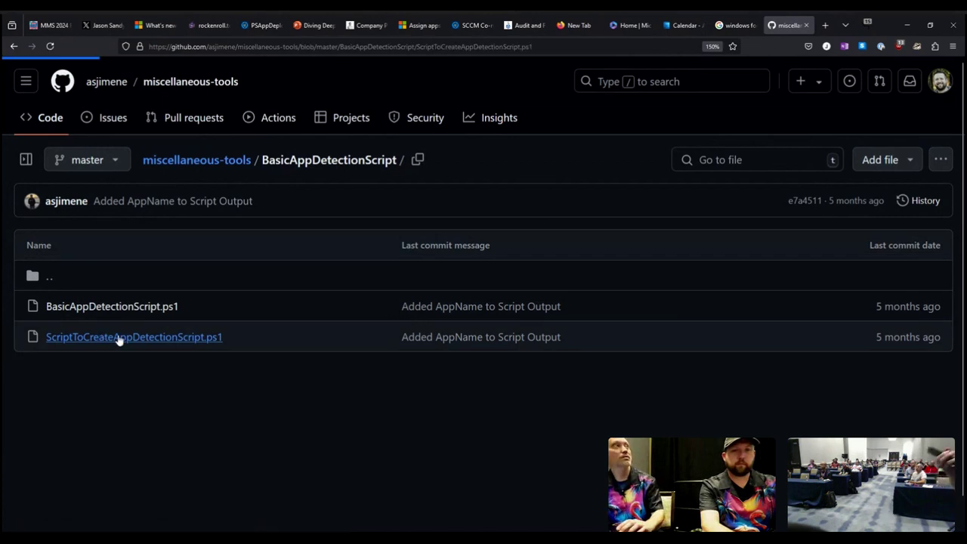
pyautogui.click(212, 340)
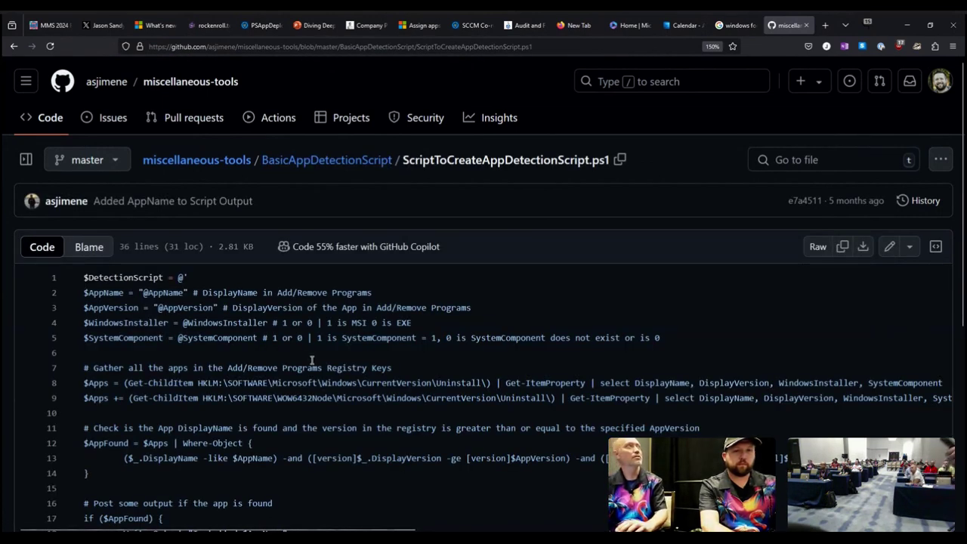
# - Read through the detection script code, covering its app variables, registry uninstall keys, version check, output and application selection lines
pyautogui.hotkey('ctrl', '+')
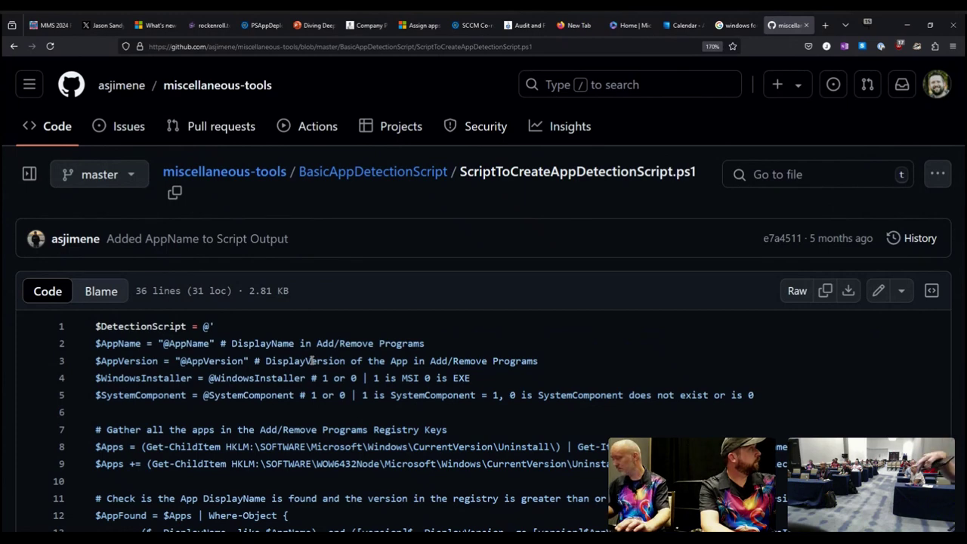
pyautogui.scroll(-1, 313, 361)
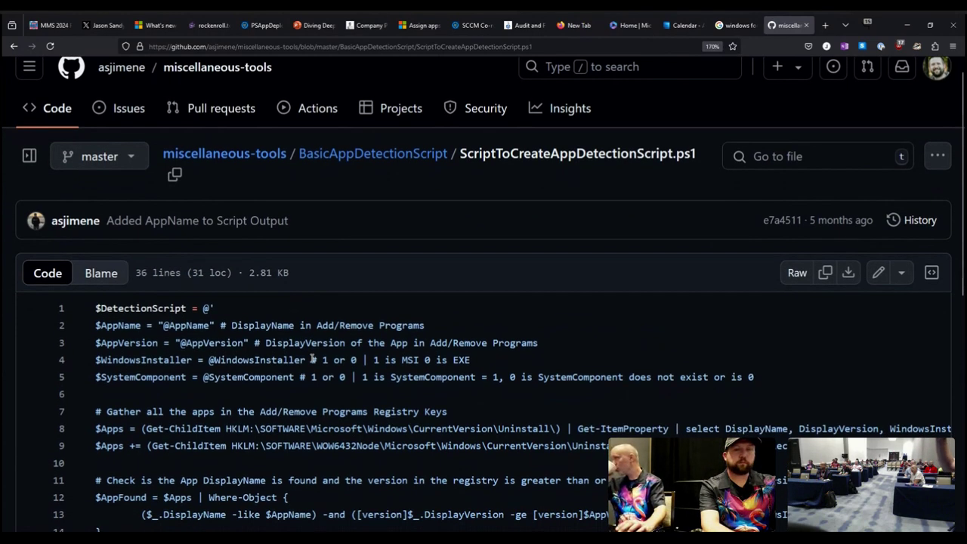
pyautogui.scroll(-2, 312, 360)
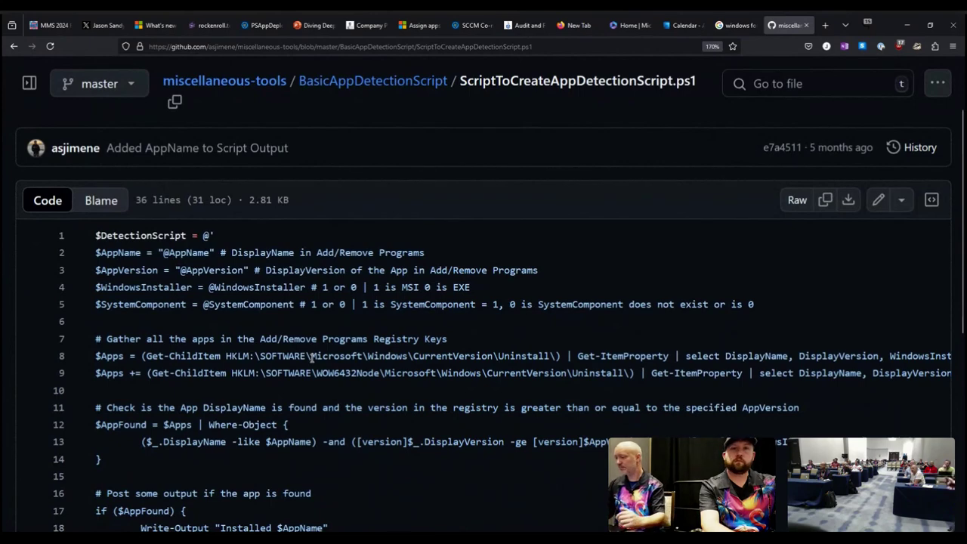
pyautogui.scroll(-3, 312, 360)
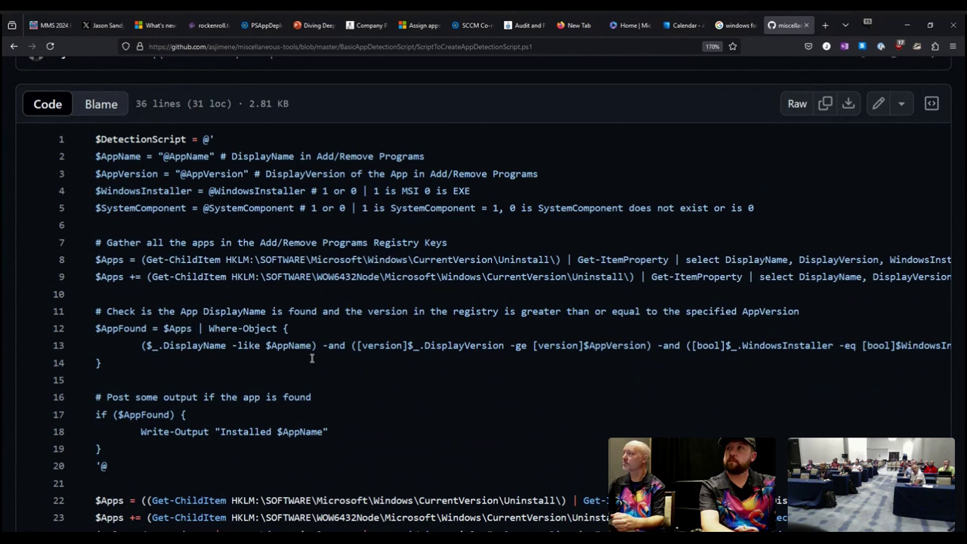
pyautogui.scroll(-2, 311, 359)
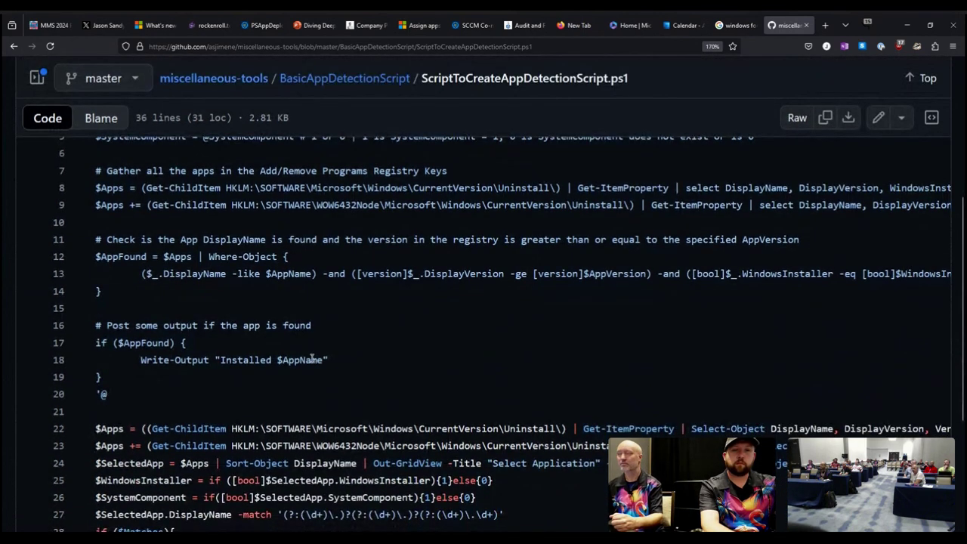